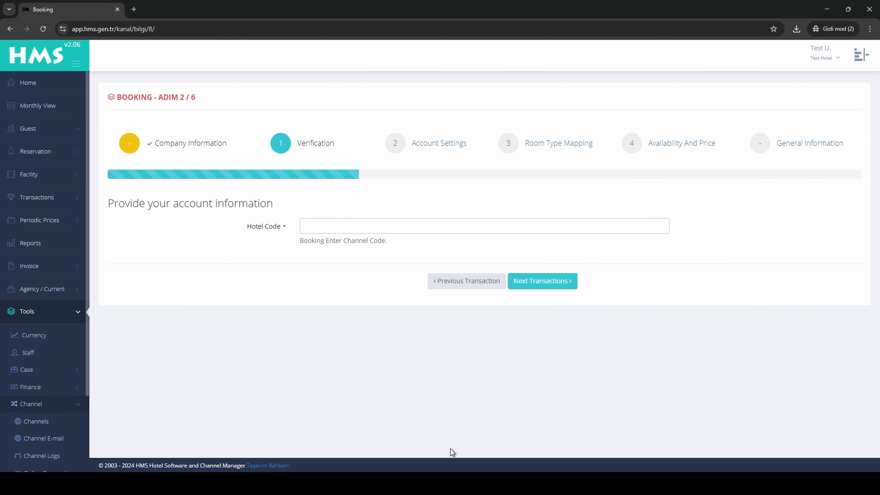
- Enter the hotel code for the Booking channel and continue to the account settings
left_click(369, 228)
key("ctrl+v")
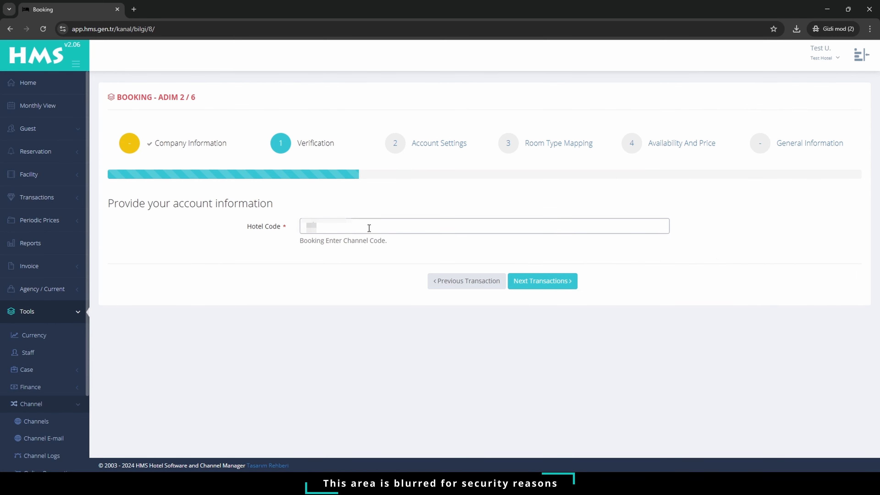
type("123")
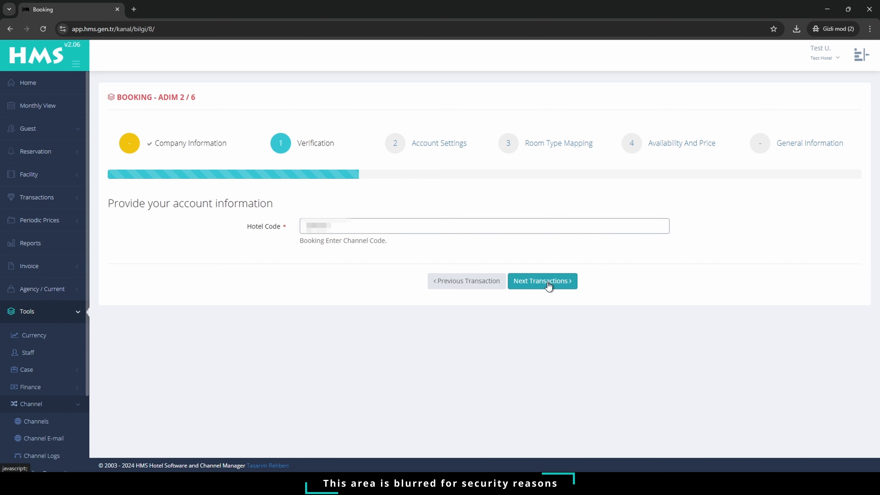
left_click(549, 284)
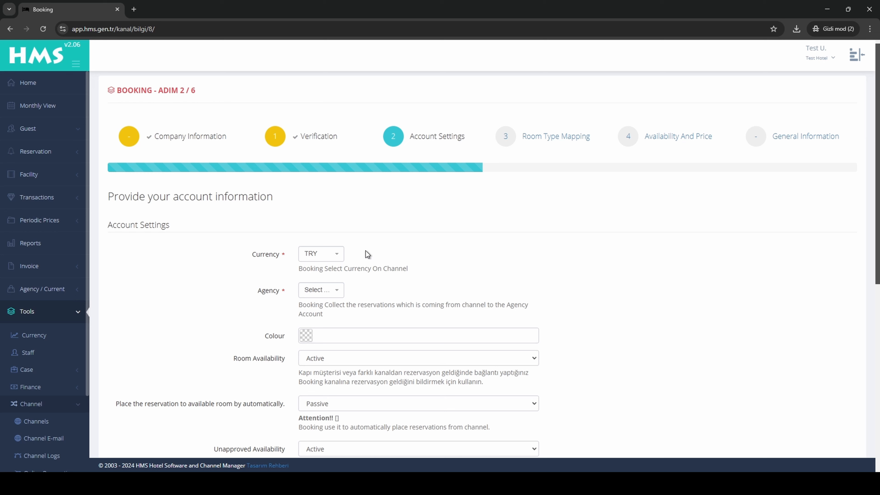
- Set the Booking channel's currency to EUR and its colour to light blue #30b0c9
left_click(335, 257)
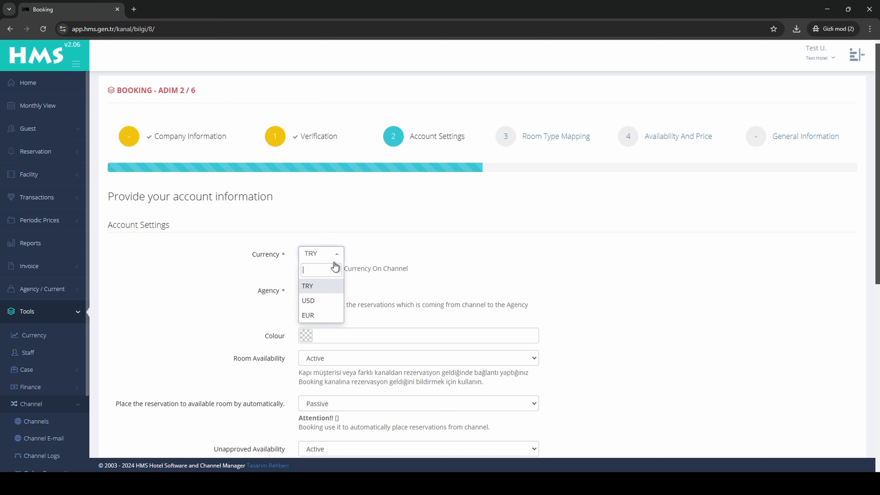
left_click(329, 316)
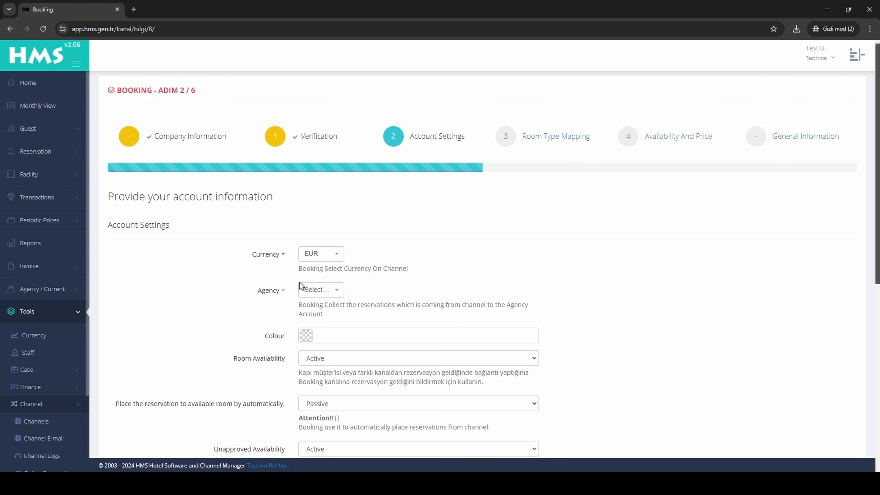
scroll(362, 285, "down", 1)
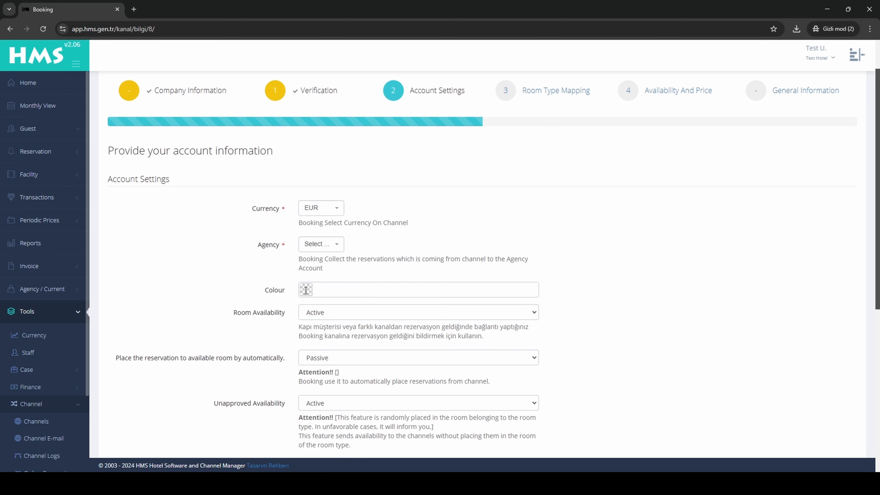
left_click(305, 291)
left_click_drag(373, 305, 373, 330)
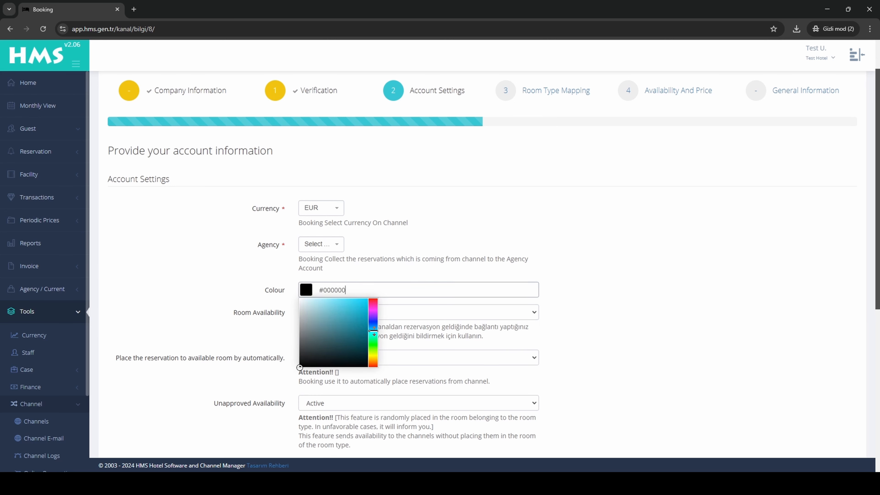
left_click(352, 313)
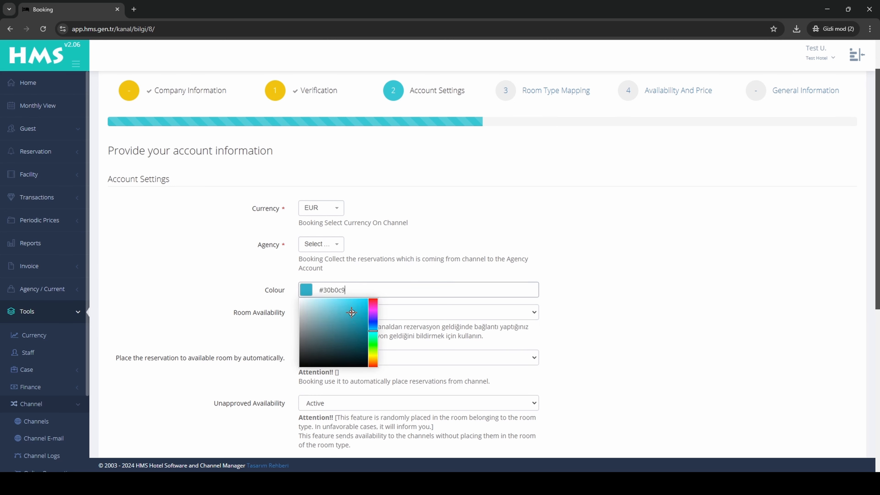
left_click(576, 293)
- Set both Room Availability and automatic placement of reservations in available rooms to Passive
scroll(571, 295, "down", 3)
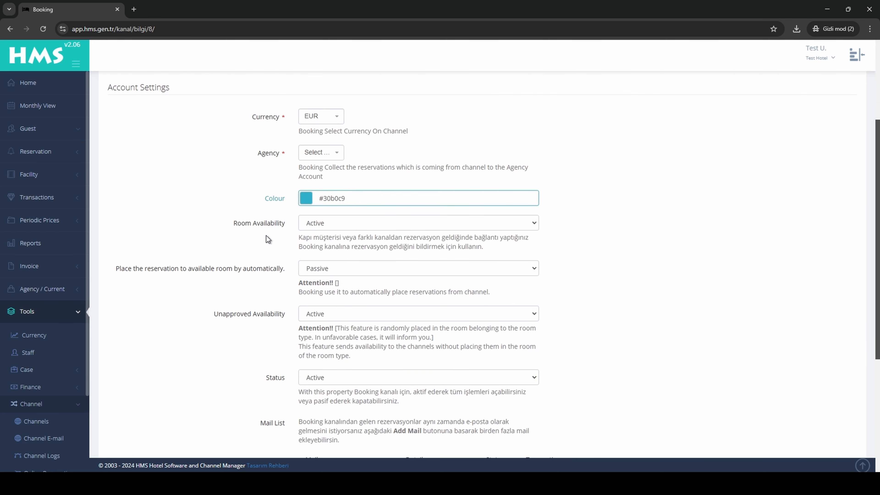
left_click(349, 227)
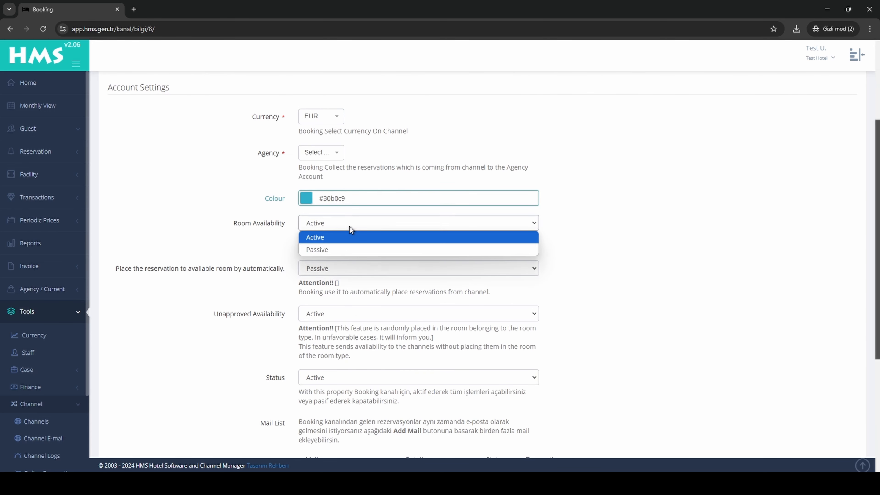
left_click(337, 249)
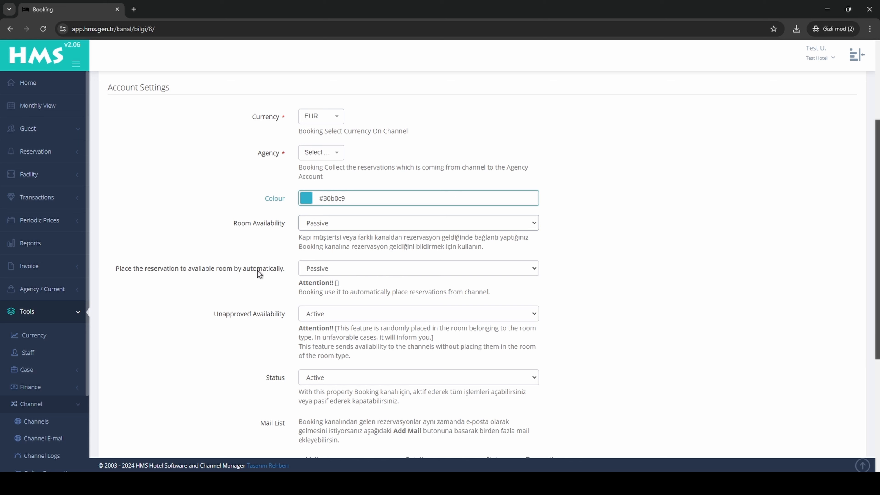
left_click(306, 270)
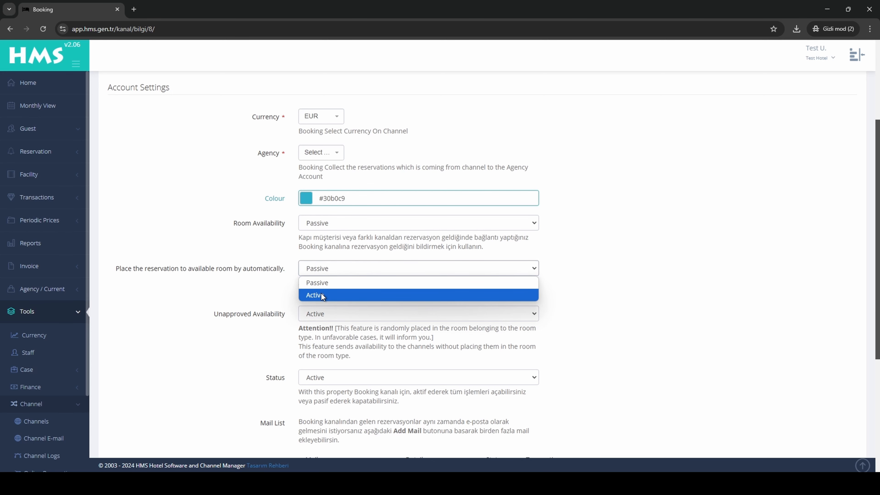
left_click(338, 283)
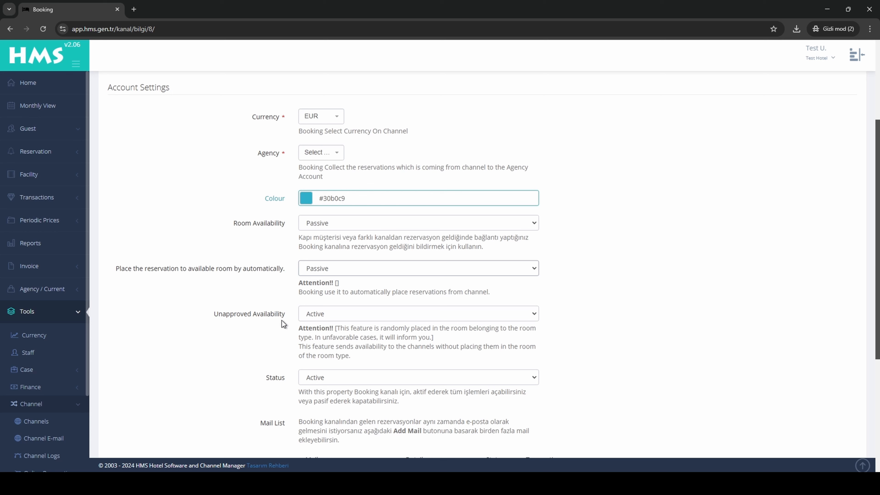
- Check the Unapproved Availability options, and switch the channel Status to Passive and back to Active
left_click(314, 316)
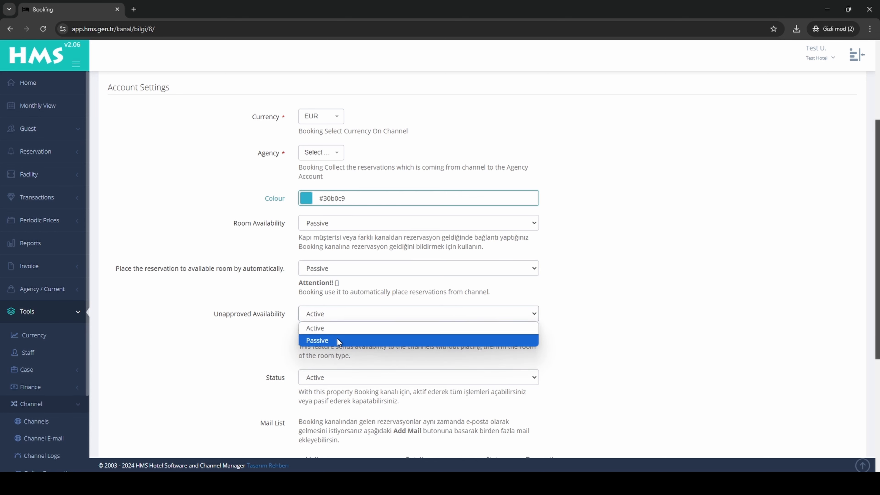
left_click(290, 343)
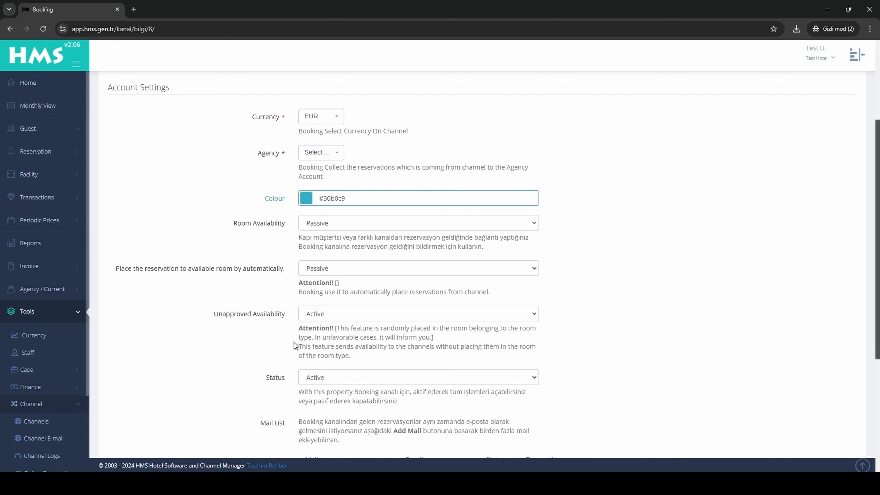
scroll(289, 343, "down", 3)
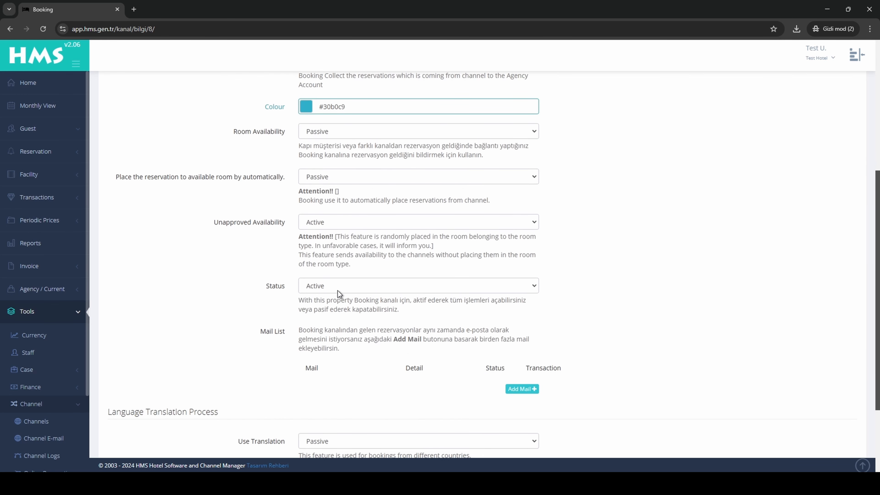
left_click(520, 288)
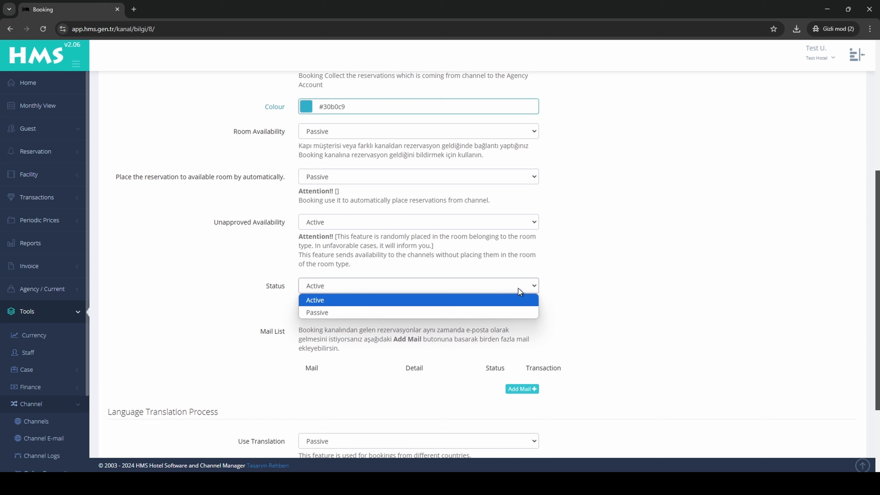
left_click(514, 308)
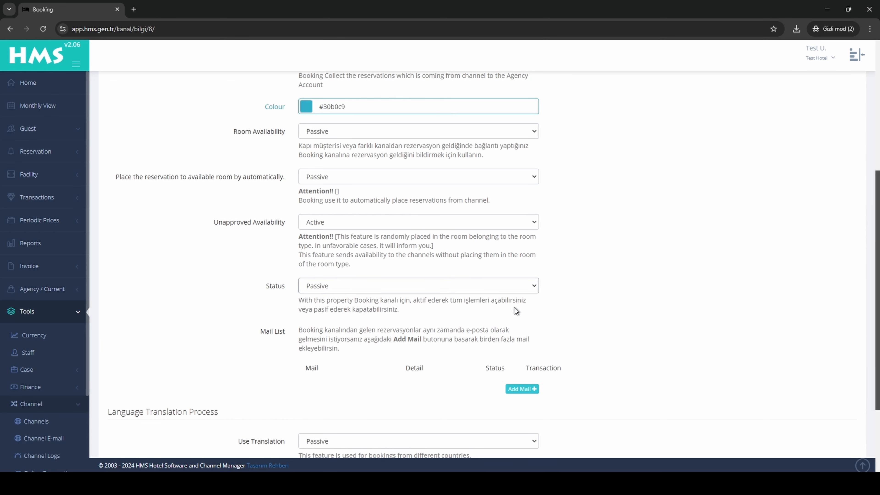
left_click(517, 290)
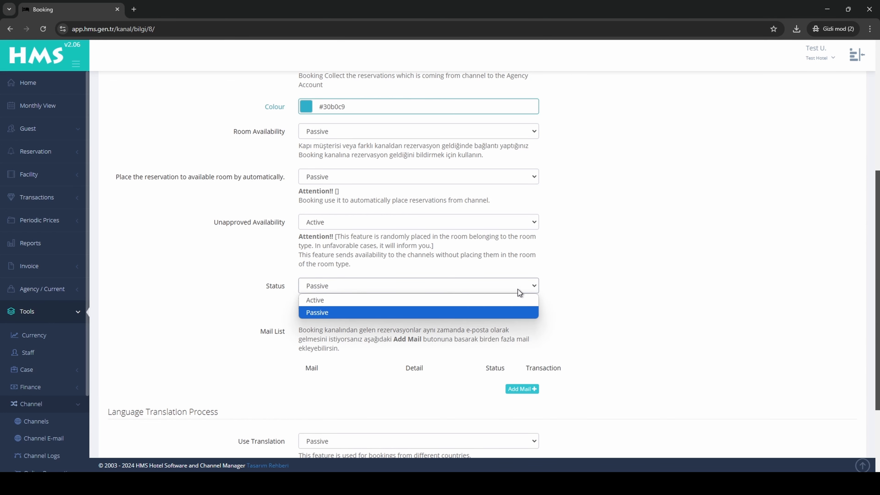
left_click(513, 300)
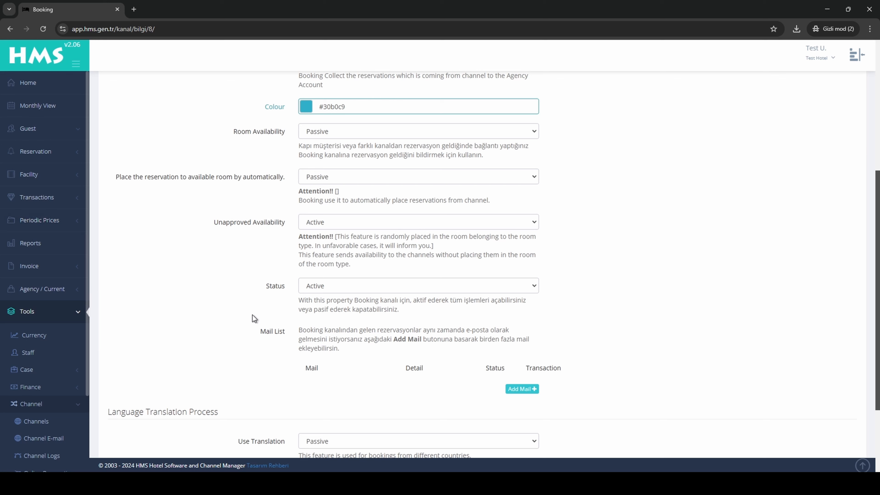
- Add a notification e-mail address to the channel's mail list and continue to the room type mapping
left_click(523, 389)
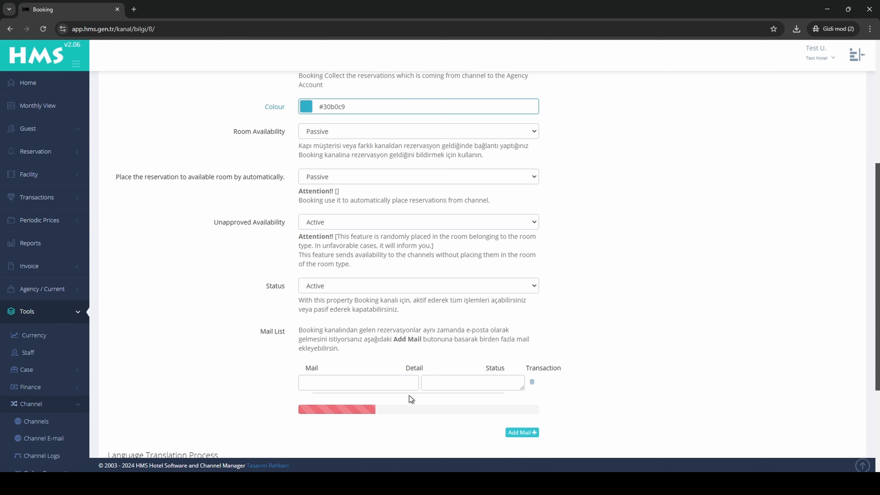
left_click(372, 385)
type("tes")
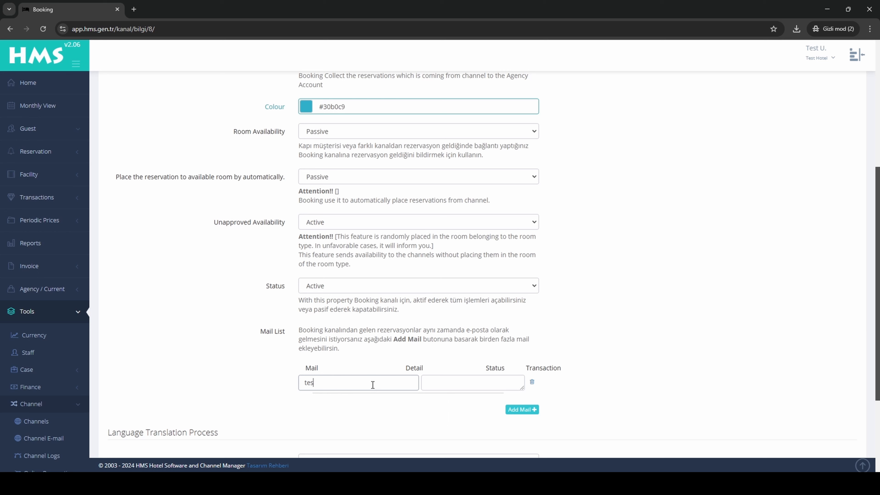
type("t@test.com")
scroll(400, 377, "down", 3)
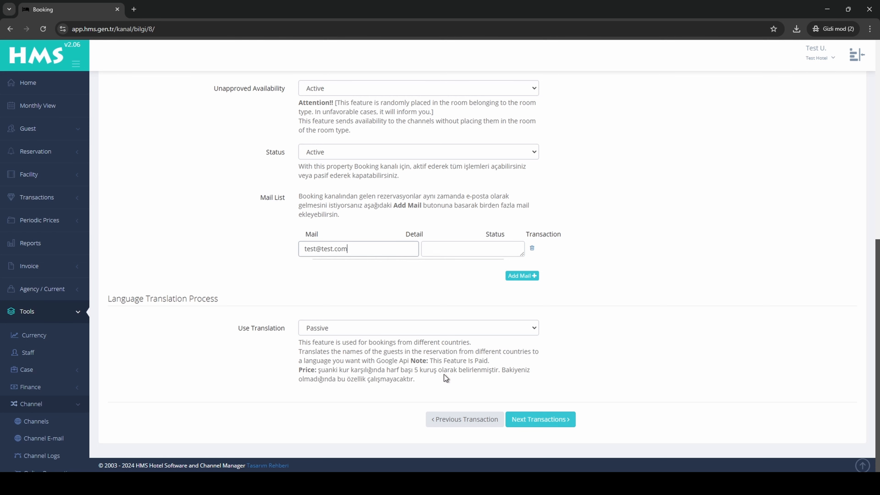
left_click(548, 420)
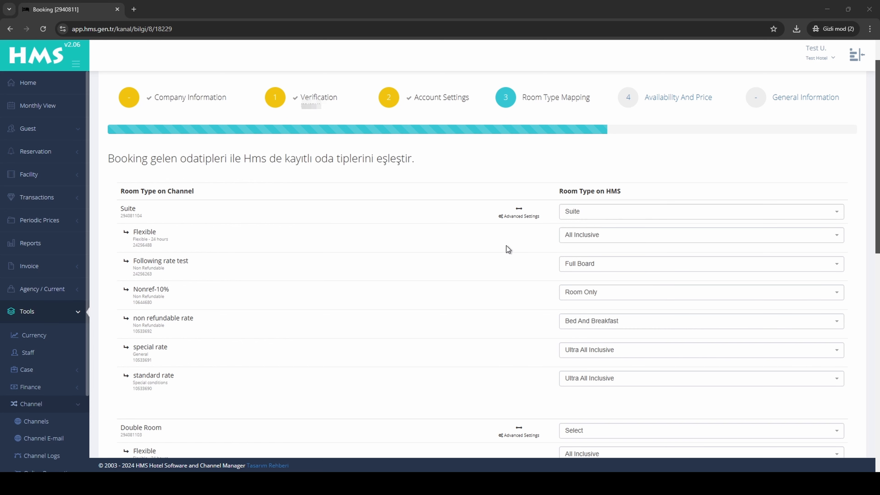
- Map the channel's Double Room to Standard Room and its Single Room to Deluxe Room in HMS
scroll(523, 305, "down", 1)
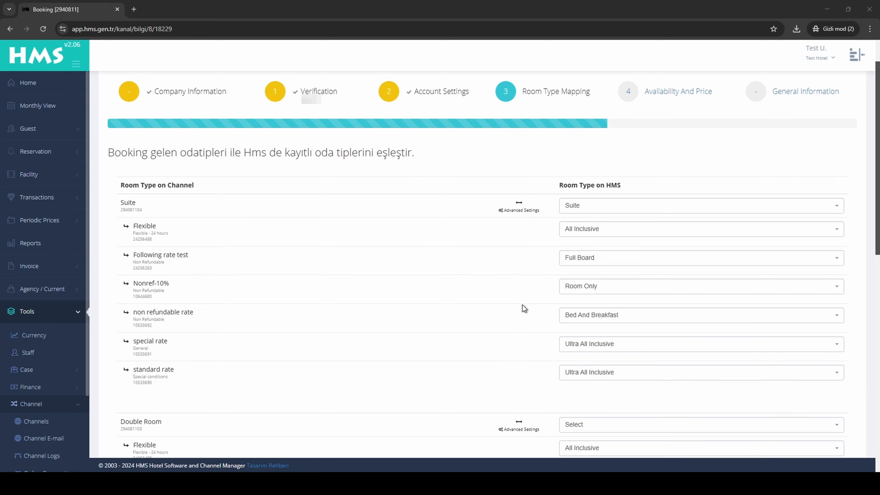
scroll(523, 305, "down", 4)
left_click(590, 295)
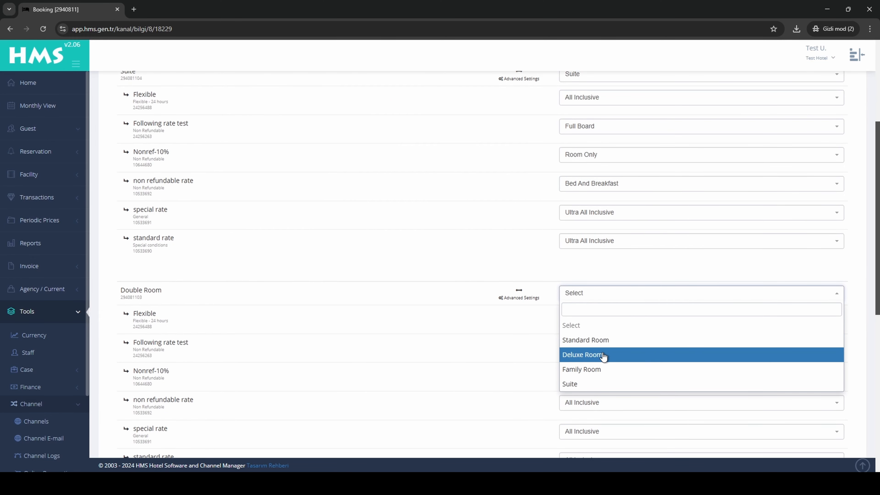
left_click(611, 342)
scroll(502, 350, "down", 8)
left_click(588, 242)
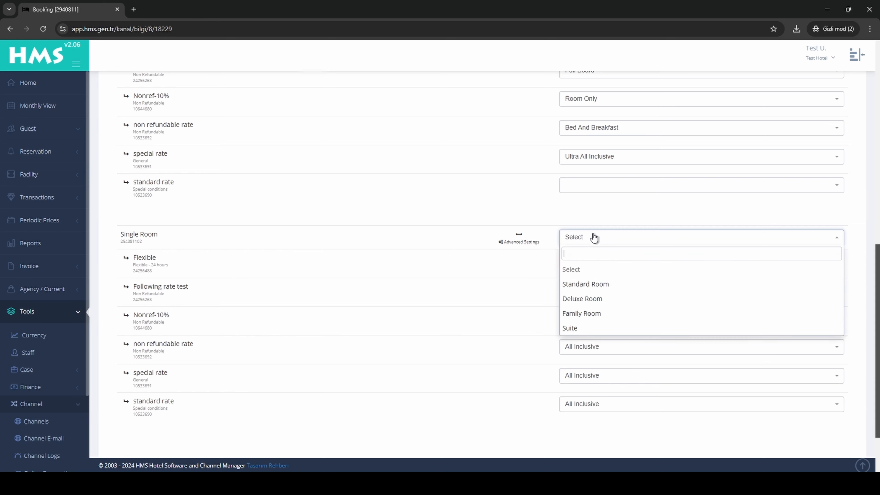
left_click(606, 300)
- In the Suite's advanced settings, enter 2 rooms and choose Decrease From Room Count
scroll(506, 299, "down", 2)
scroll(506, 298, "up", 10)
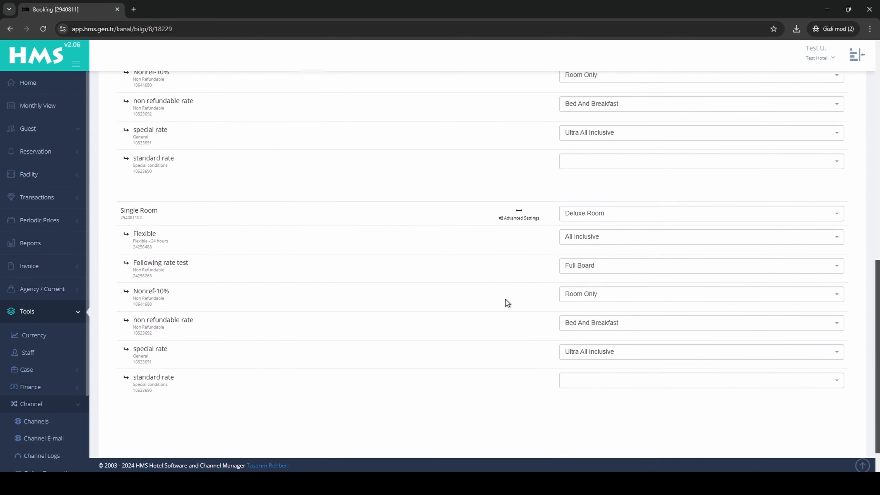
scroll(506, 299, "up", 3)
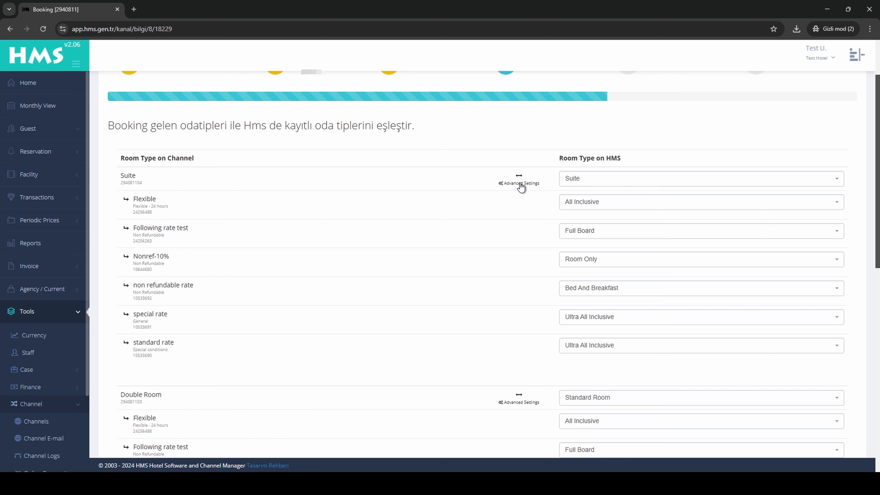
left_click(509, 184)
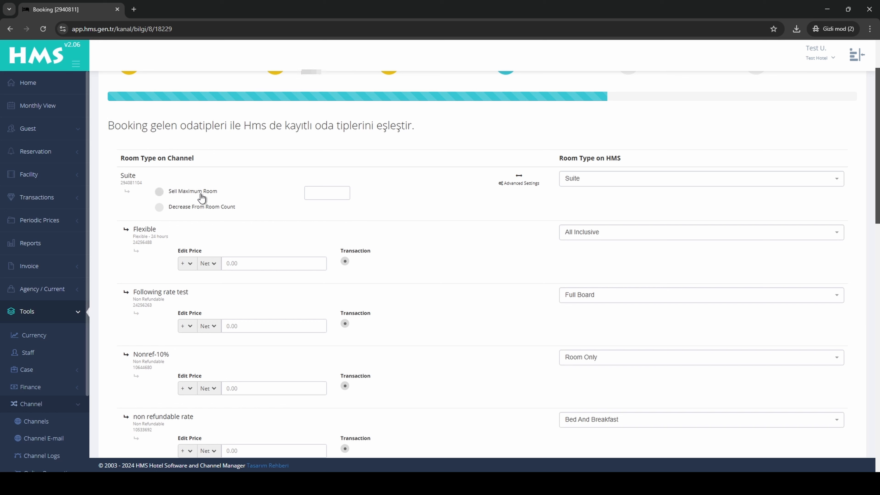
left_click(325, 190)
type("2")
left_click(161, 208)
- Set the price adjustment of the Suite's special rate to +10 %
scroll(345, 218, "down", 3)
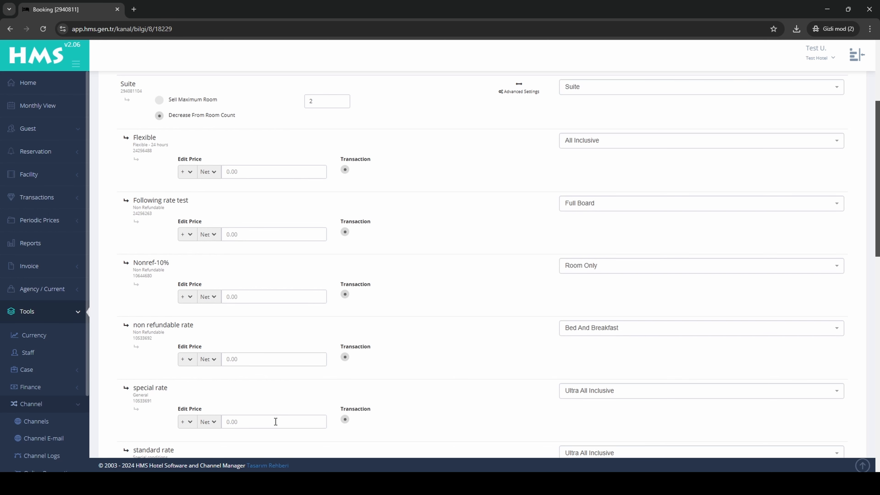
left_click(210, 422)
left_click(213, 447)
left_click(251, 418)
type("10")
- Set the price adjustment of the Suite's Flexible rate to +10 %
scroll(416, 409, "down", 1)
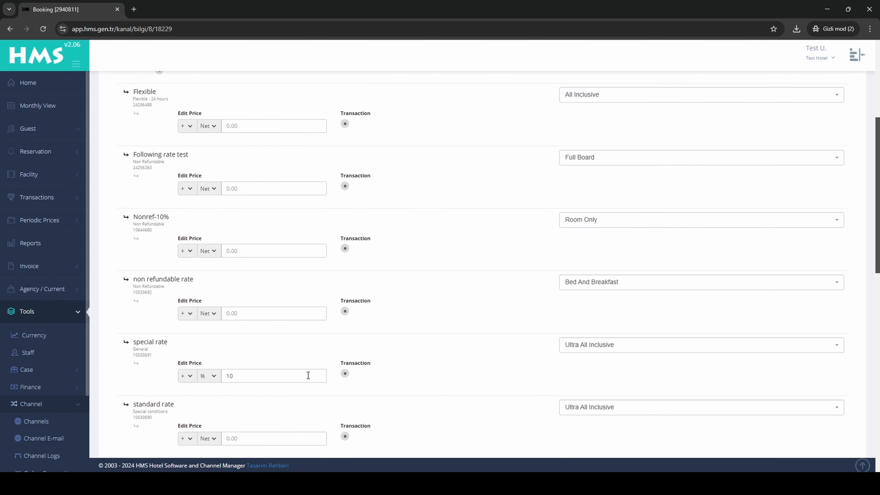
left_click(246, 126)
left_click(210, 126)
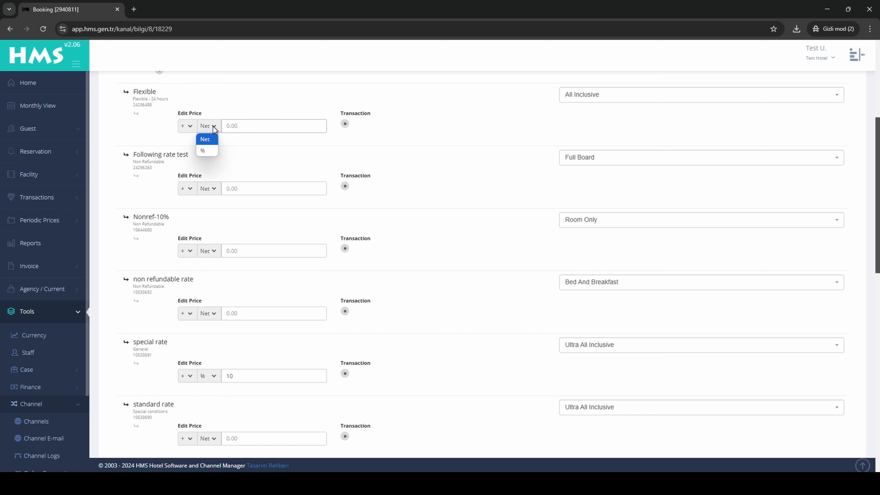
left_click(204, 150)
left_click(253, 126)
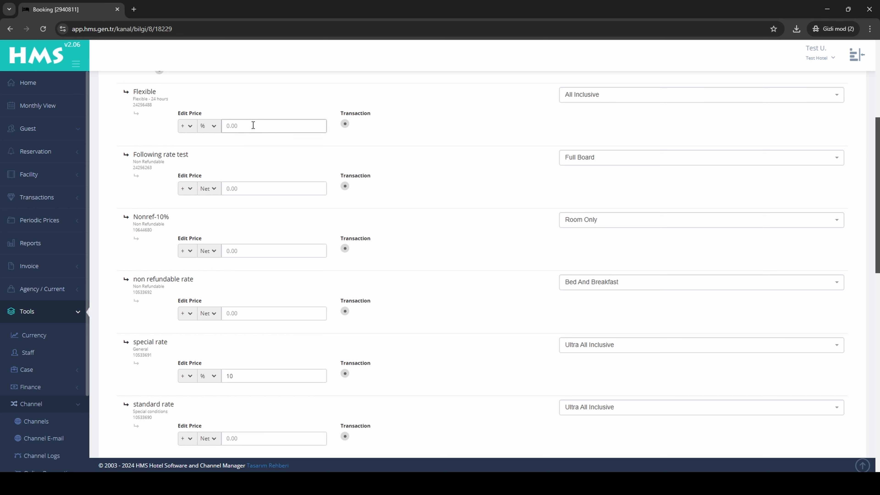
type("10")
left_click(347, 188)
scroll(388, 189, "down", 10)
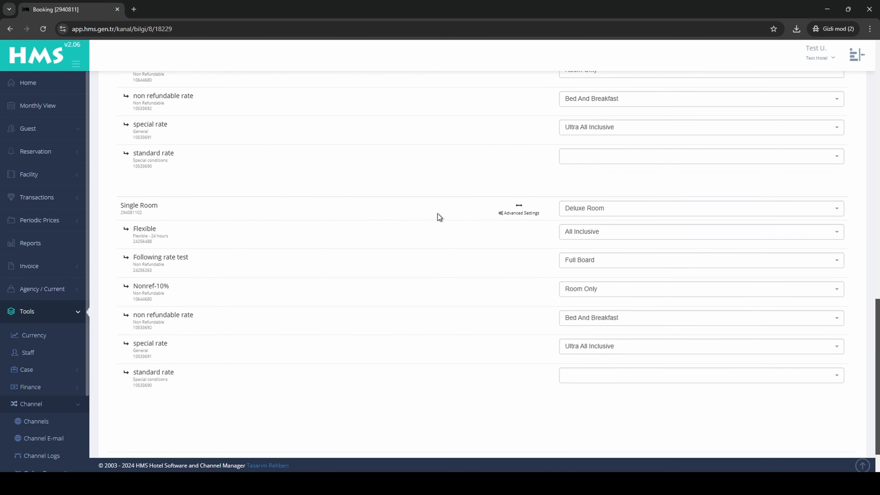
- Map the standard rate to Full Board for the Double Room and Room Only for the Single Room, and submit the room type mapping
left_click(573, 157)
left_click(583, 234)
left_click(589, 375)
left_click(585, 357)
scroll(520, 371, "down", 2)
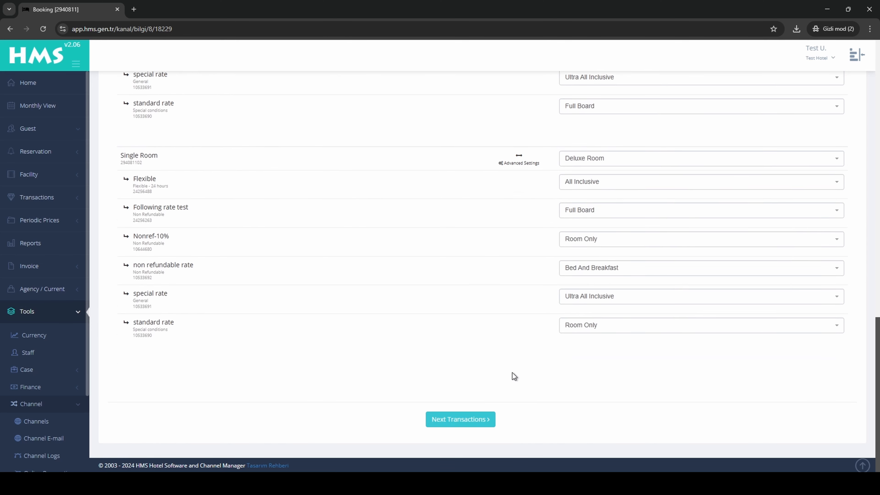
left_click(462, 419)
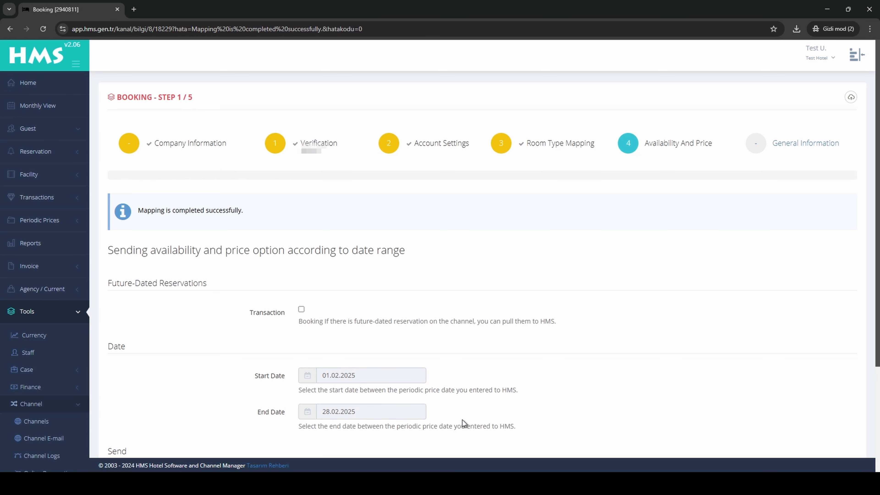
- Set both Price and Availability to Send for the Booking channel's date range and submit the Availability And Price stage
scroll(472, 417, "down", 2)
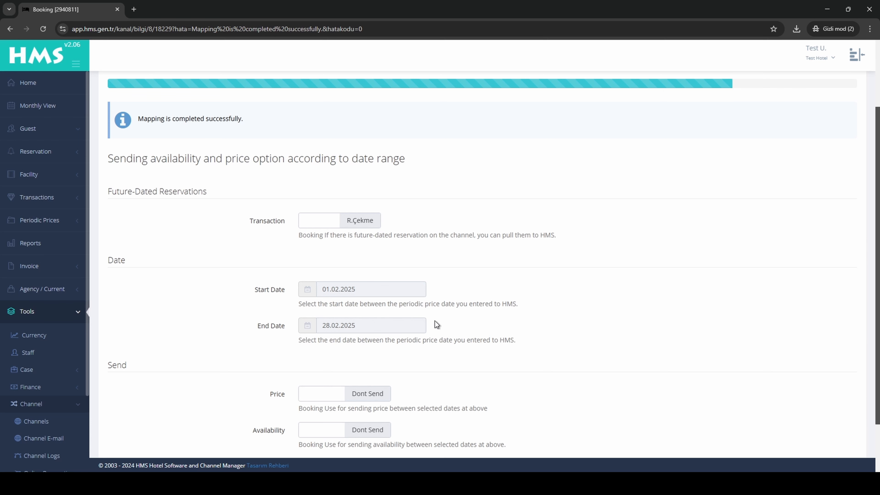
scroll(513, 319, "down", 2)
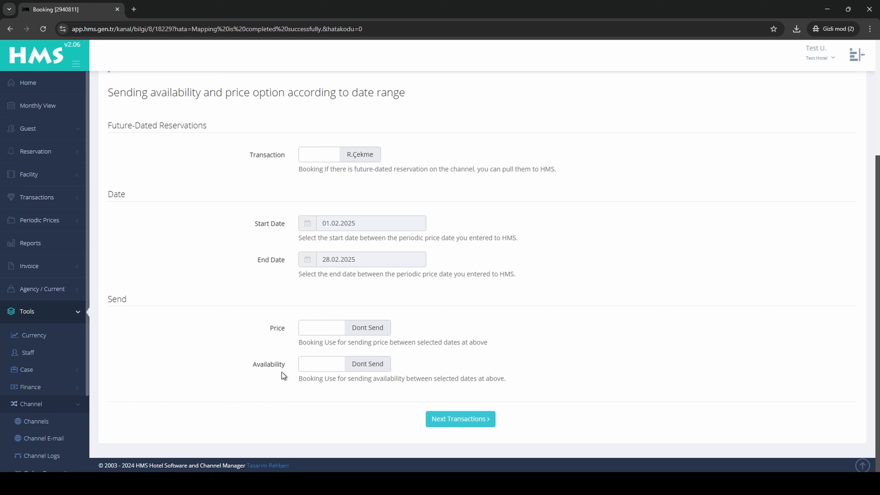
left_click(328, 334)
left_click(354, 369)
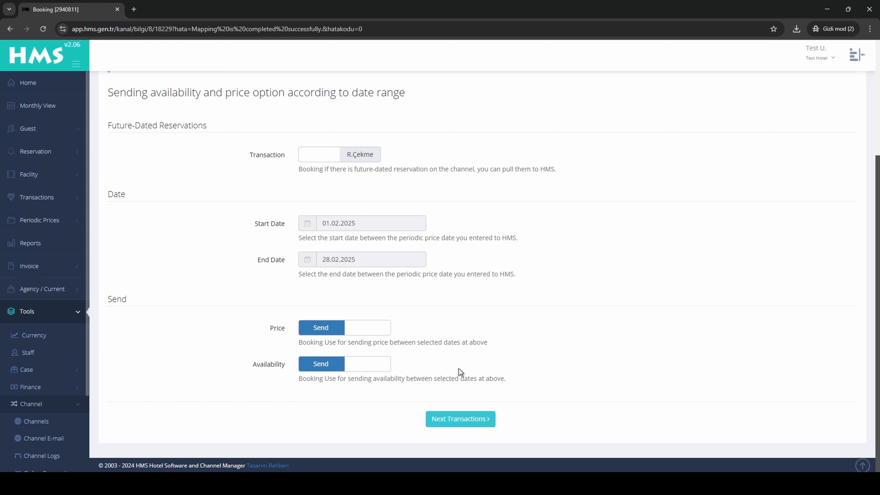
left_click(456, 420)
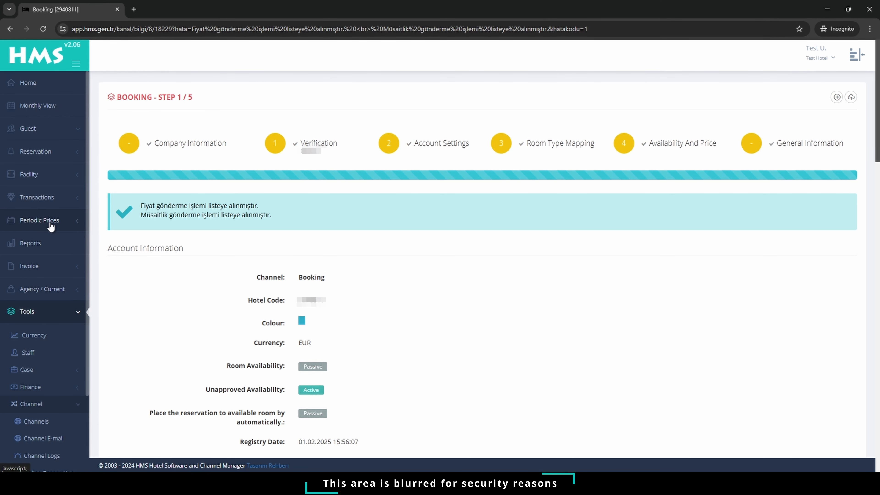
- Open Airbnb from the channel list and start connecting it to the hotel
left_click(37, 421)
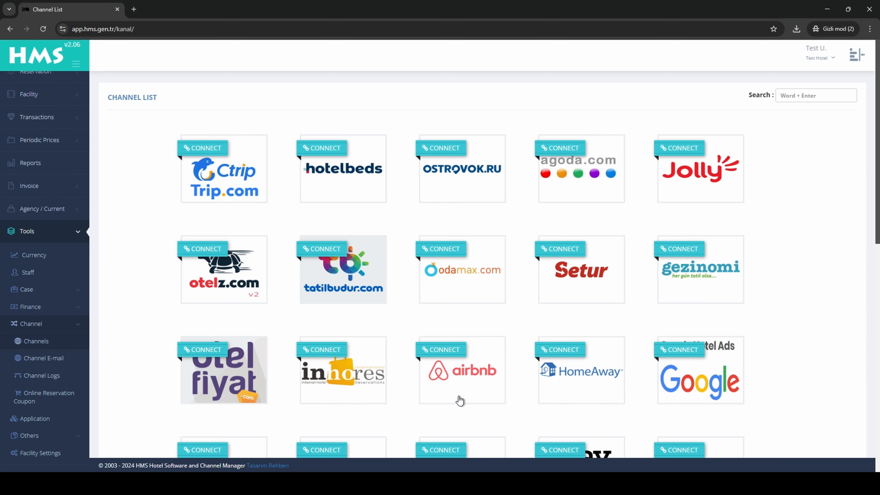
left_click(487, 391)
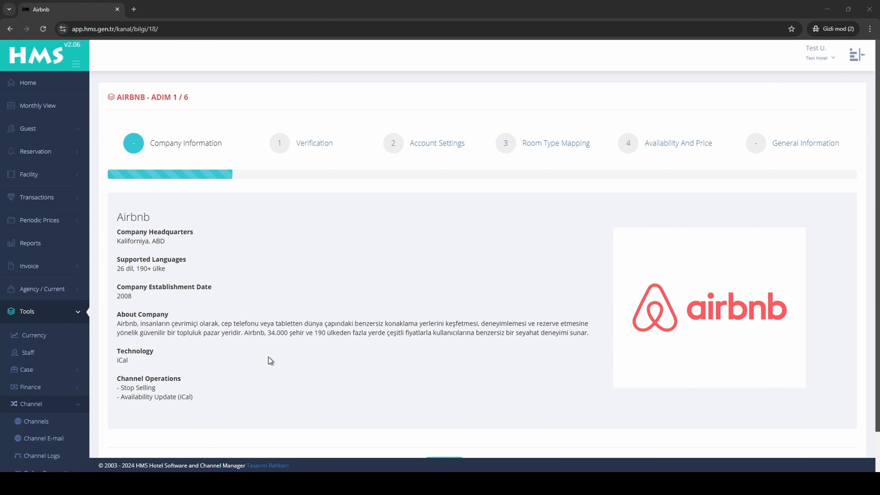
scroll(301, 375, "down", 1)
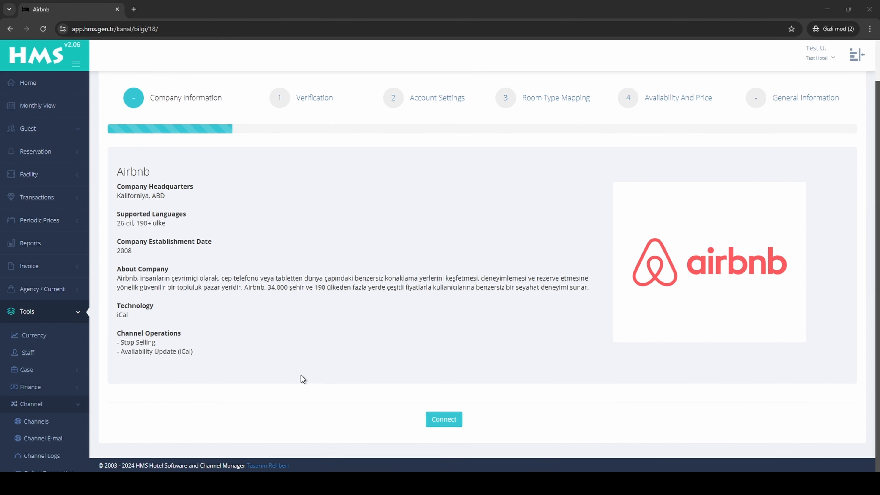
left_click(450, 421)
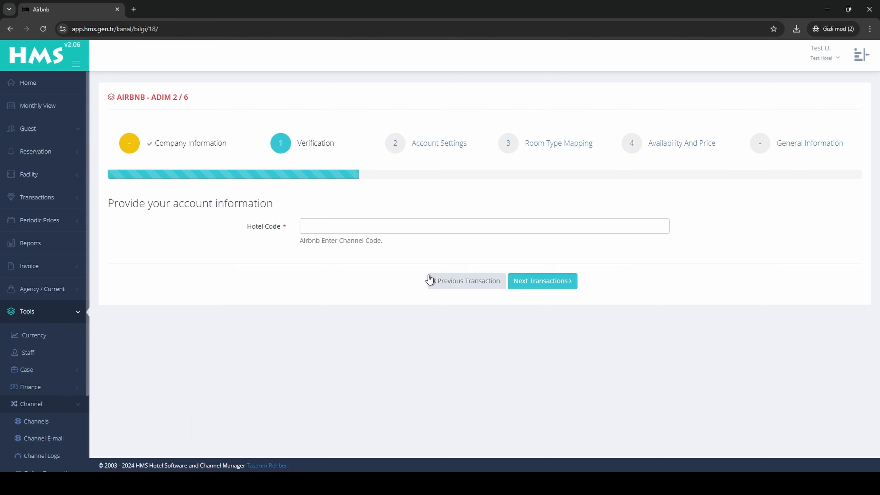
- Enter the hotel code for the Airbnb channel and submit the verification stage
left_click(309, 228)
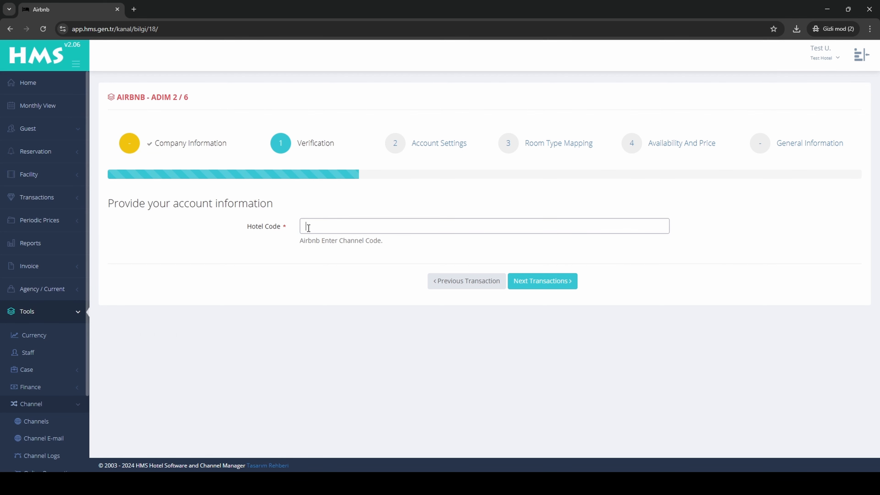
type("0000")
left_click(562, 288)
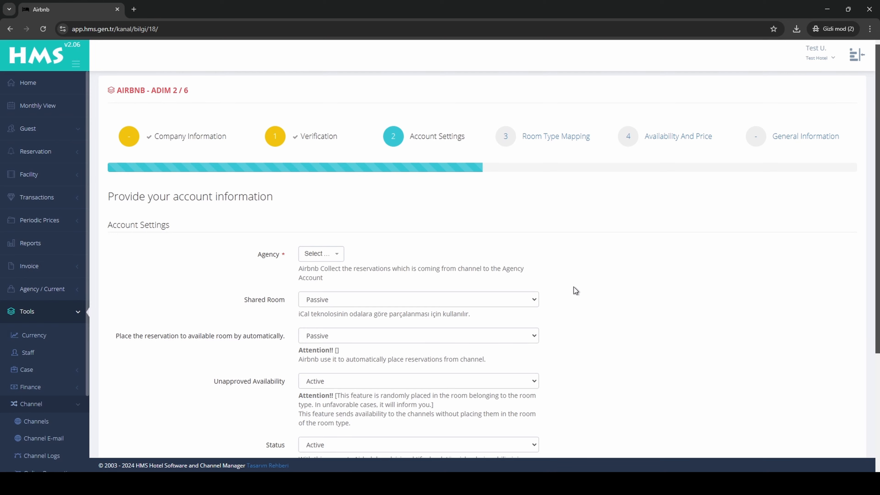
scroll(584, 291, "down", 3)
scroll(584, 289, "down", 1)
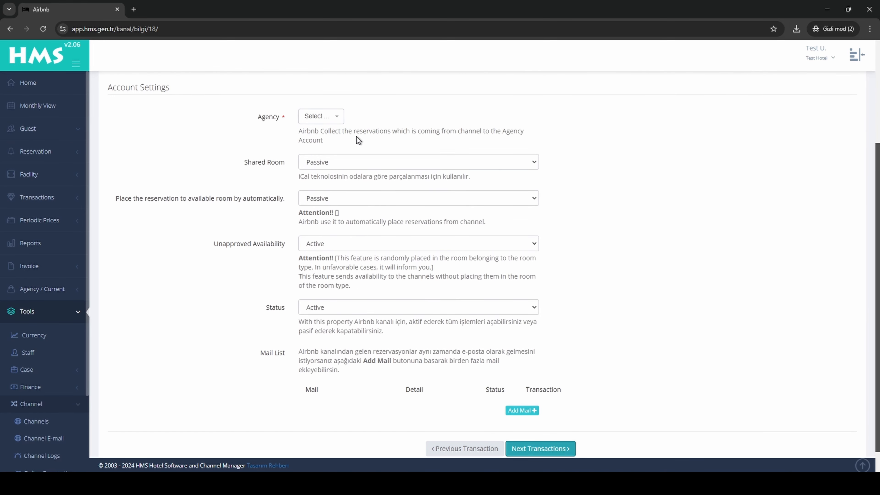
scroll(360, 135, "up", 1)
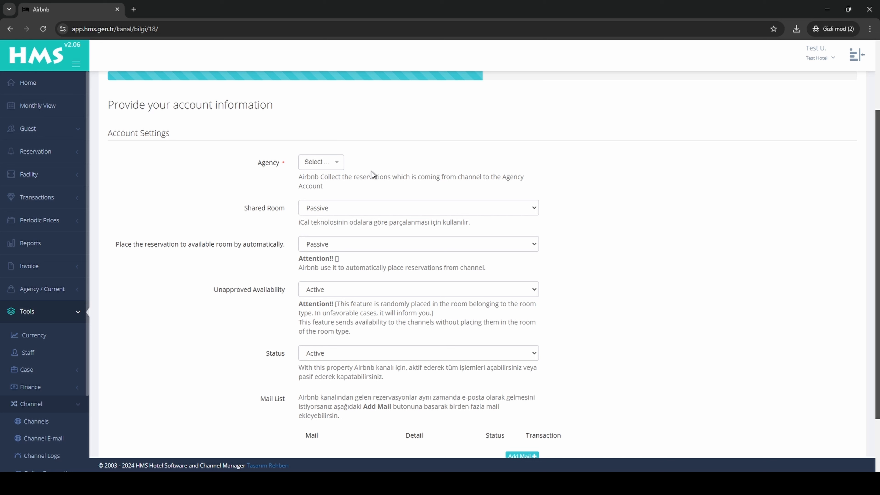
left_click(340, 208)
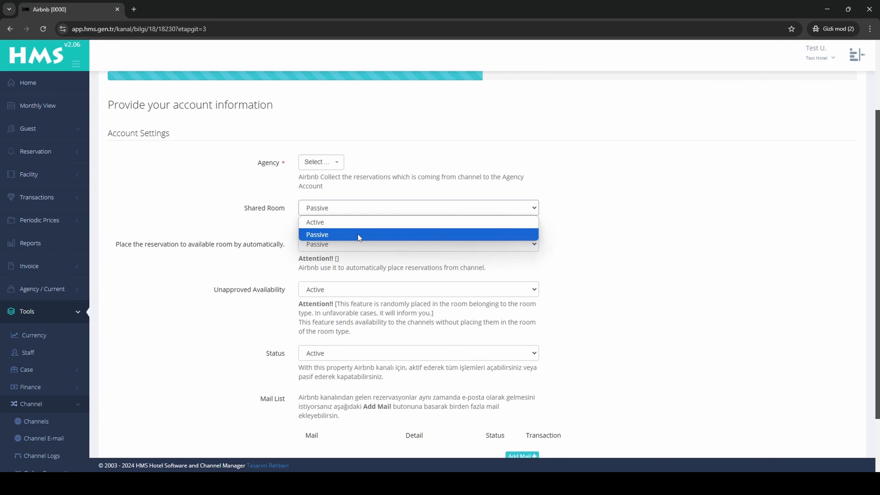
left_click(345, 221)
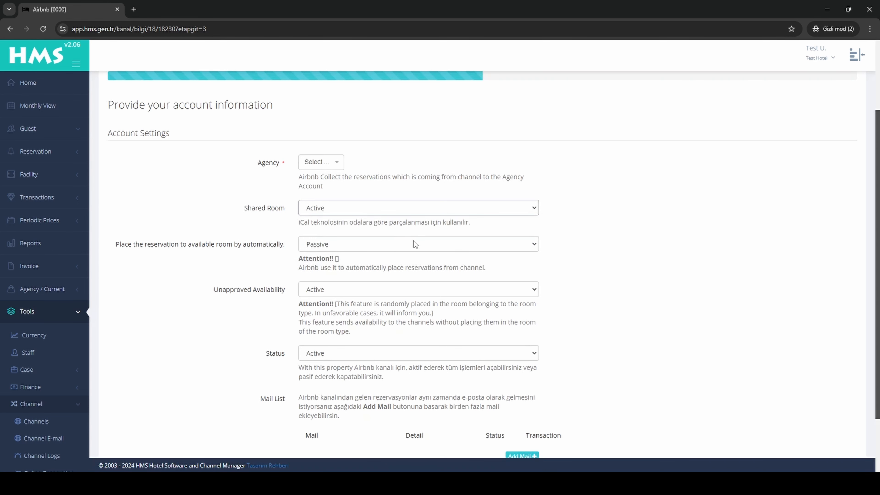
scroll(414, 241, "down", 2)
left_click(570, 421)
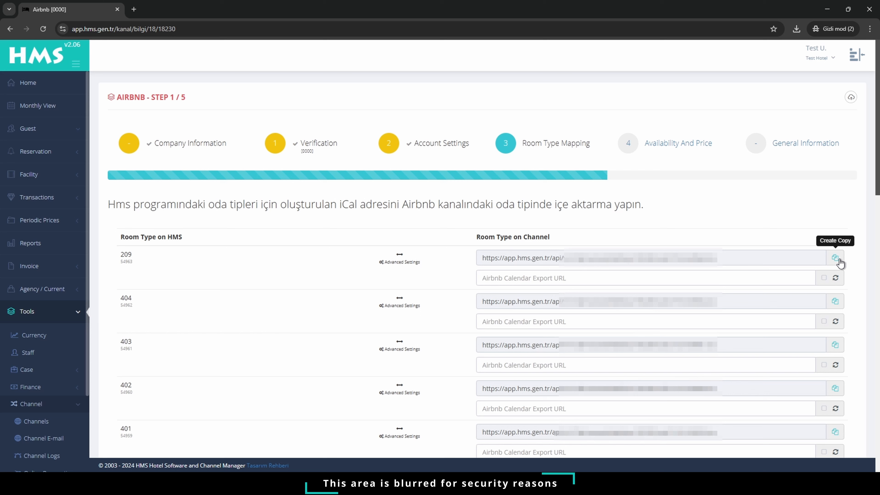
- Copy room 209's HMS iCal address, open it in a new browser tab to download the calendar file, and return to the mapping page
left_click(839, 263)
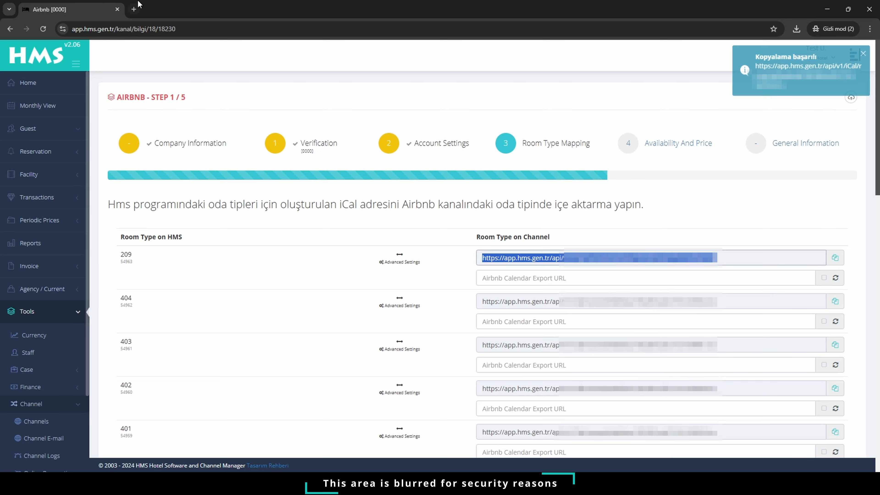
left_click(134, 9)
key("ctrl+v")
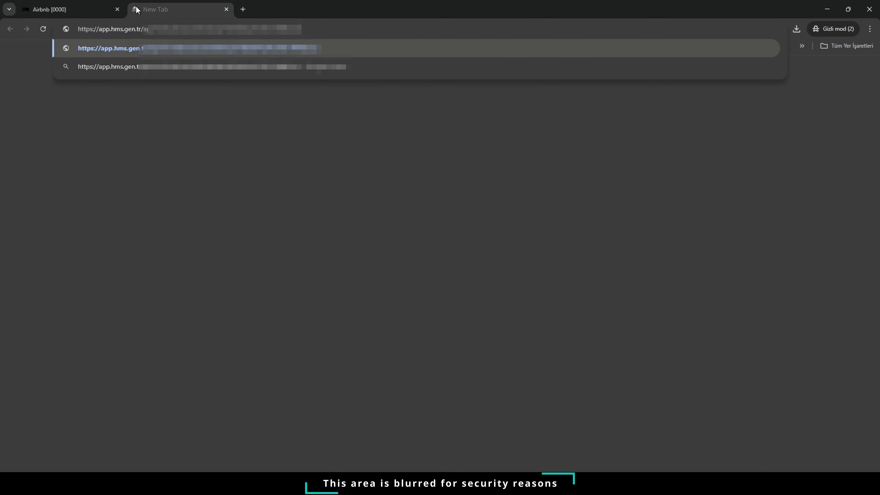
key("Return")
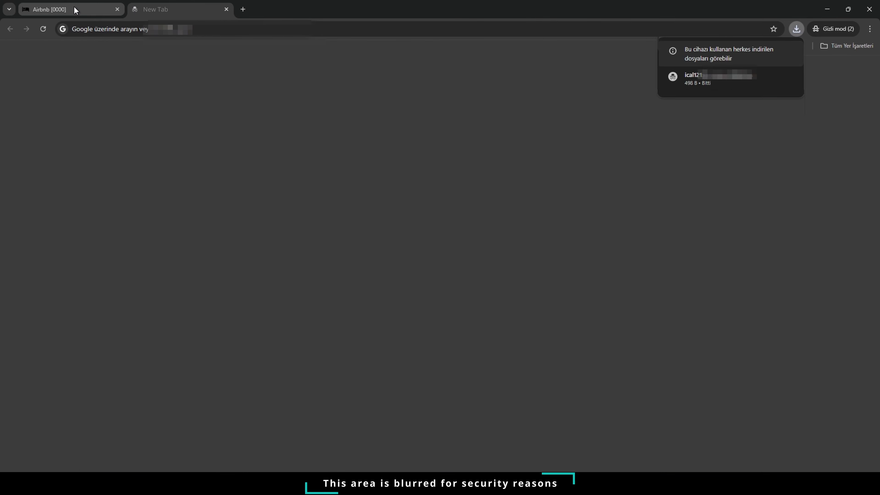
left_click(75, 10)
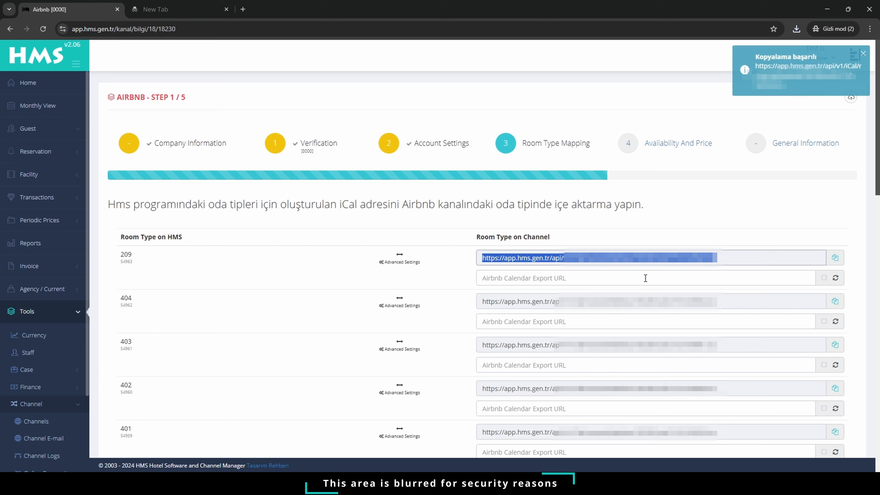
- Paste the Airbnb calendar export URL copied from the other window into room 209's mapping and validate it
left_click(731, 280)
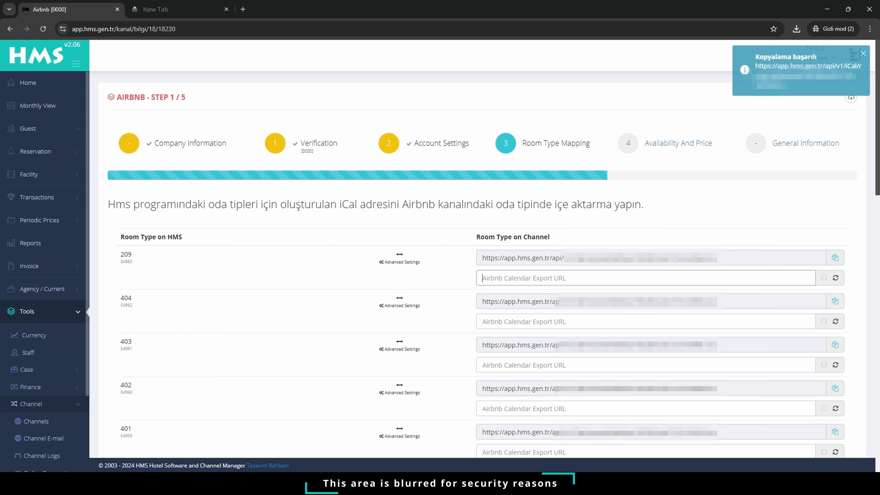
key("alt+Tab")
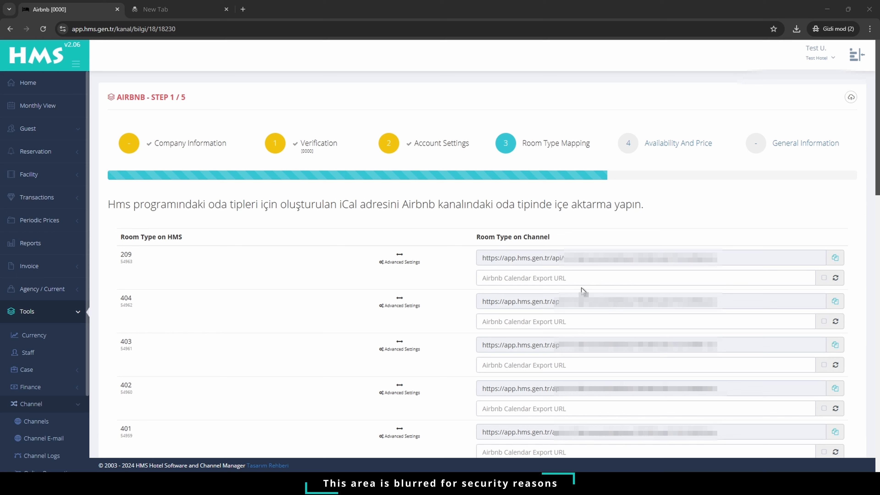
left_click(591, 279)
key("ctrl+v")
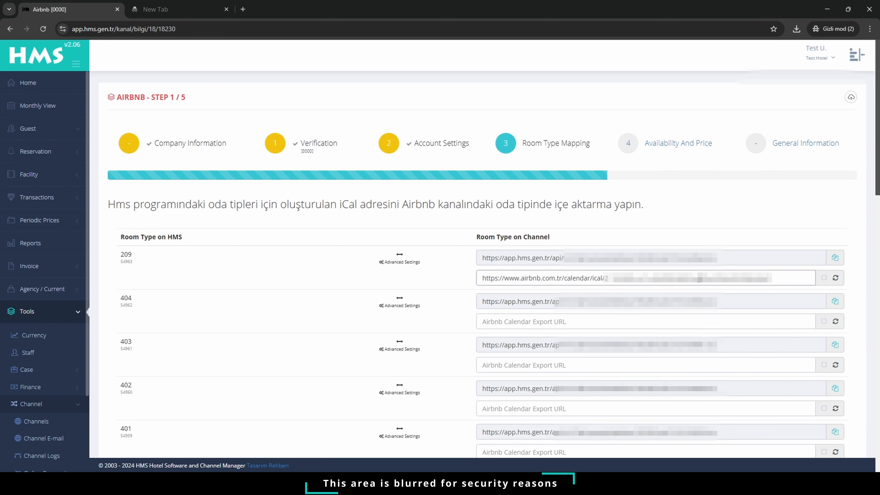
left_click(824, 278)
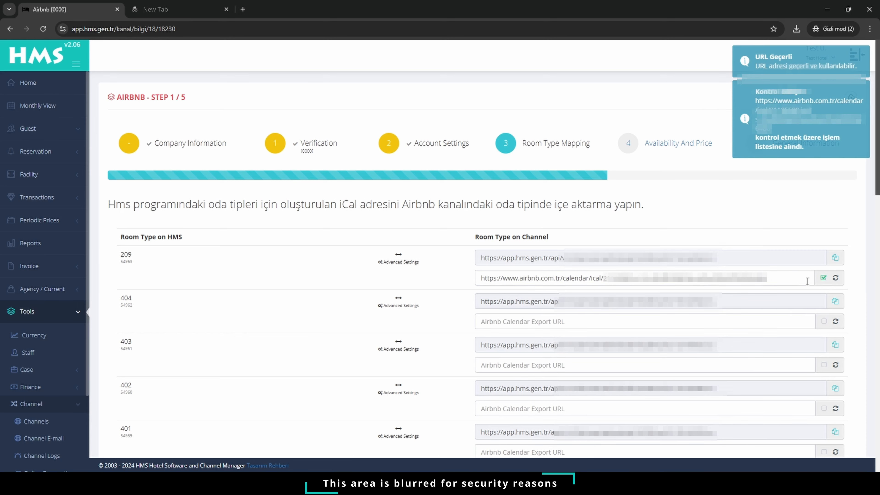
- Submit the Airbnb room type mapping and complete the Availability And Price stage
scroll(805, 281, "down", 15)
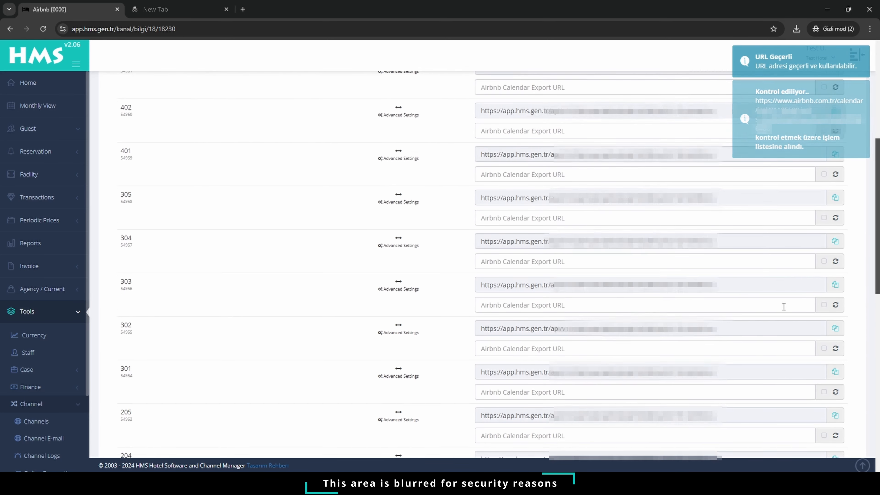
scroll(602, 404, "down", 1)
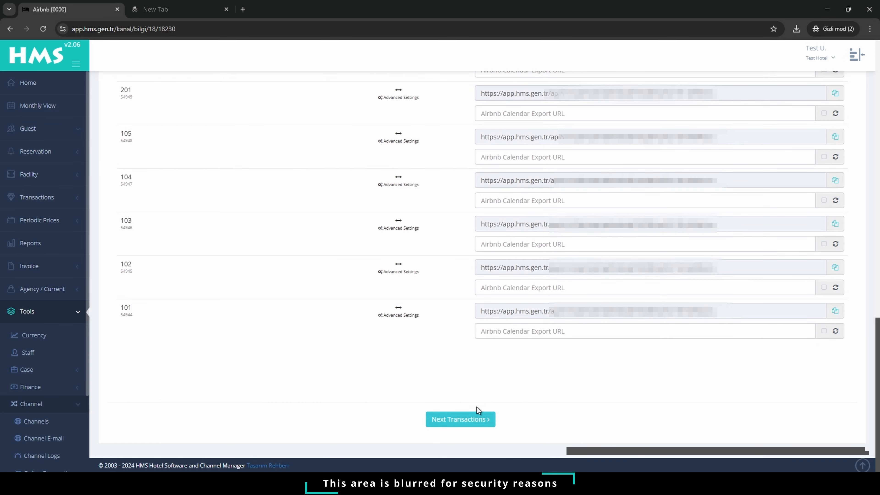
left_click(488, 425)
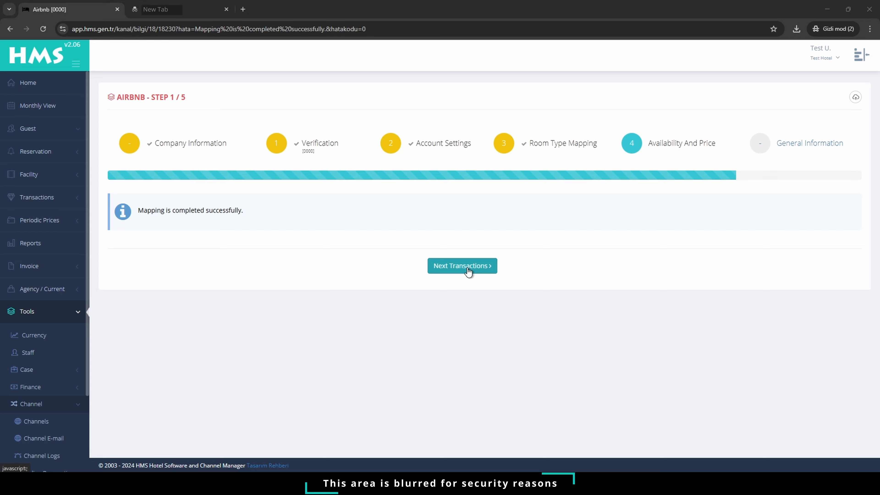
left_click(469, 267)
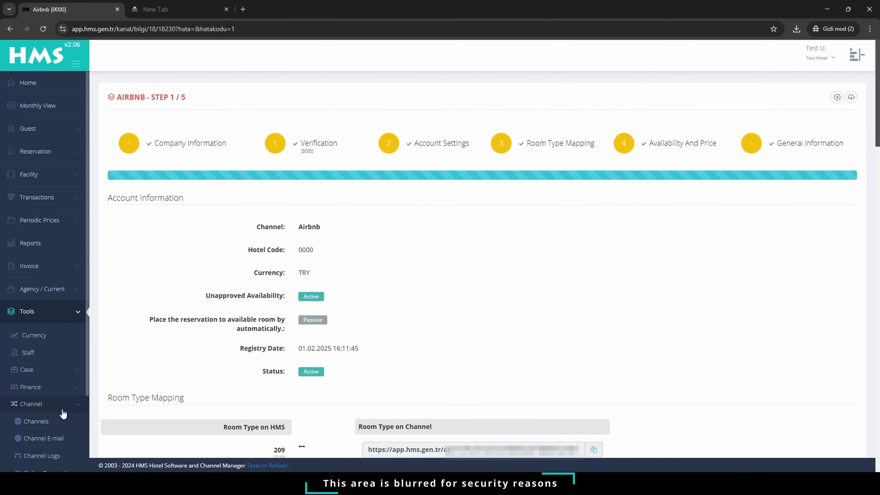
- Return to the channel list and look through it for the connected channels
left_click(51, 424)
scroll(381, 395, "down", 5)
scroll(458, 393, "down", 8)
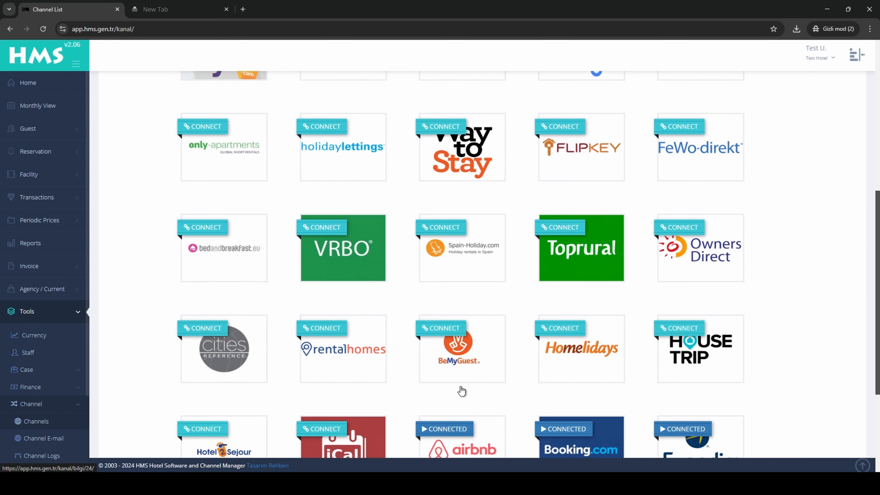